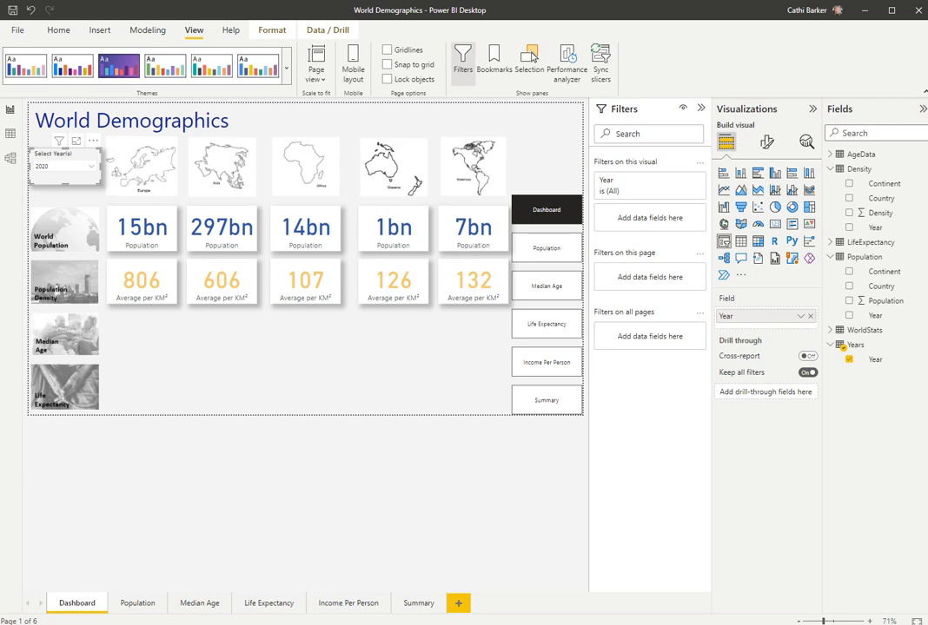
Add a text box reading "Europe Population" to the Population page
left_click(137, 603)
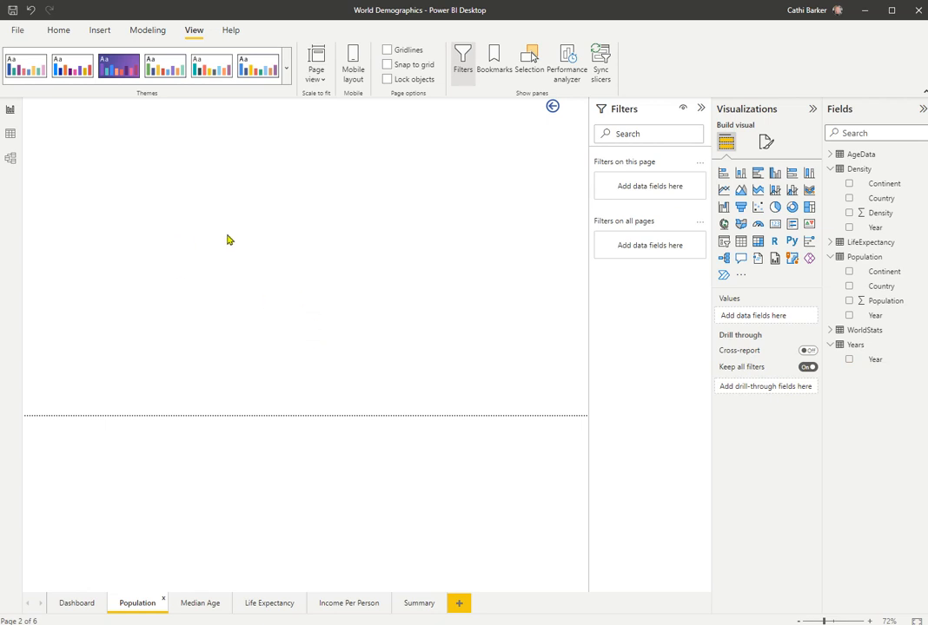
left_click(58, 30)
left_click(420, 73)
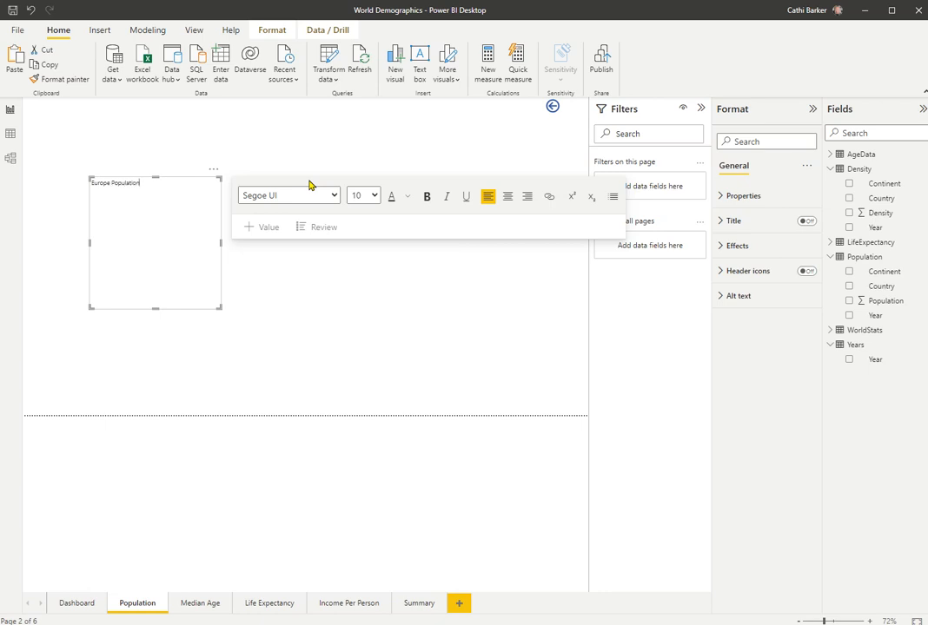
Format the "Europe Population" text at size 18 in the blue theme color
key("ctrl+a")
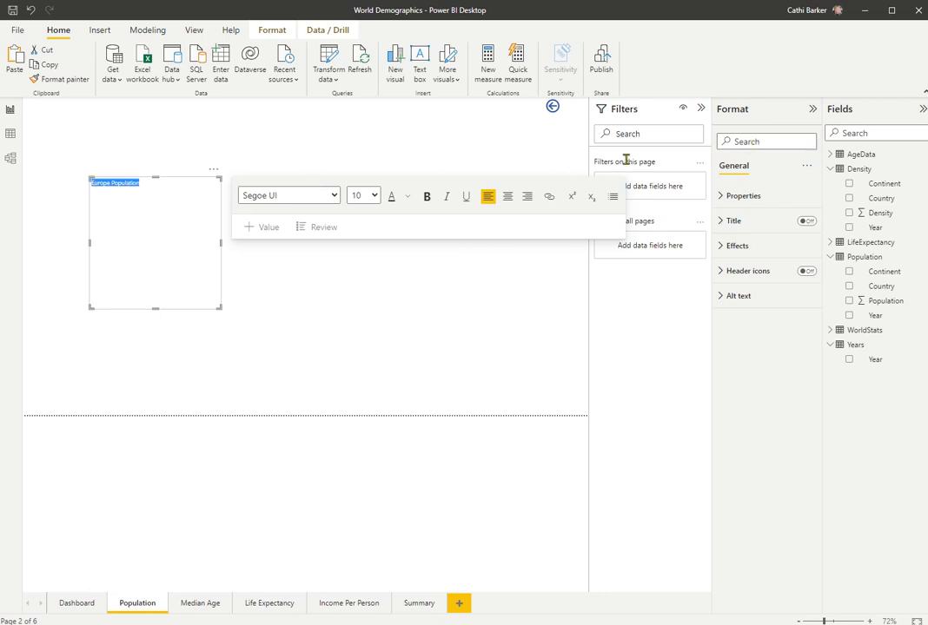
left_click(373, 196)
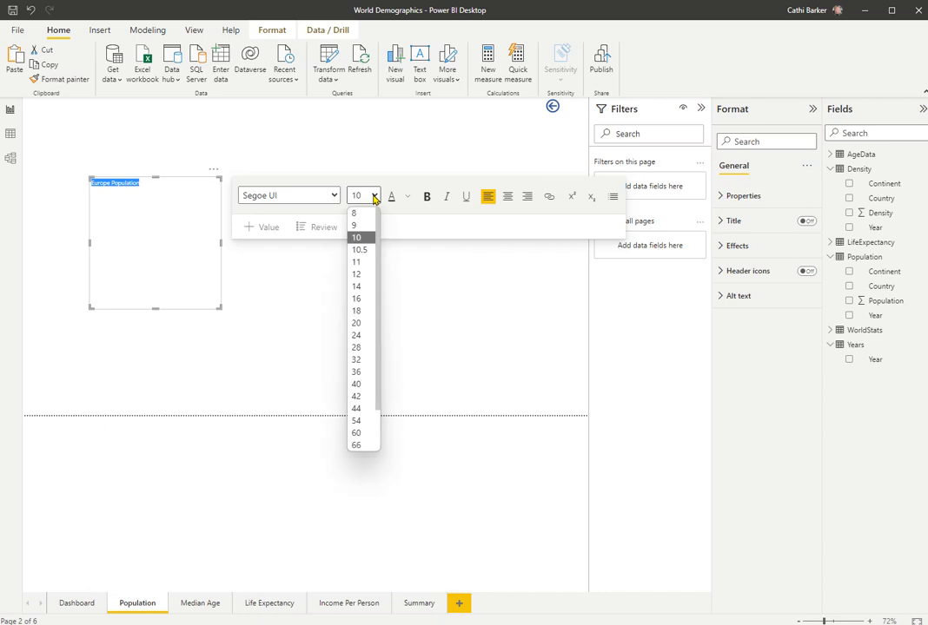
left_click(358, 310)
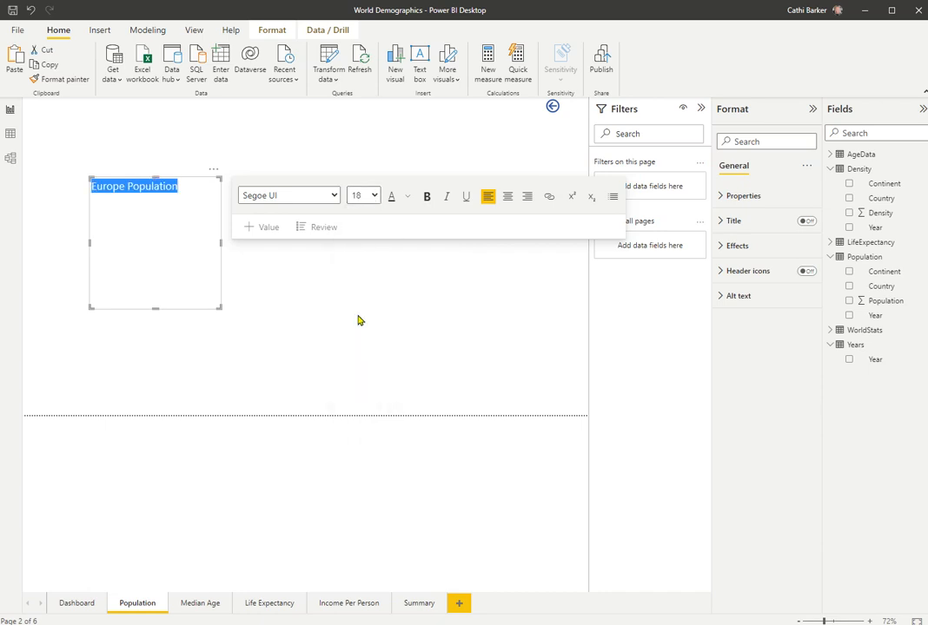
left_click(407, 197)
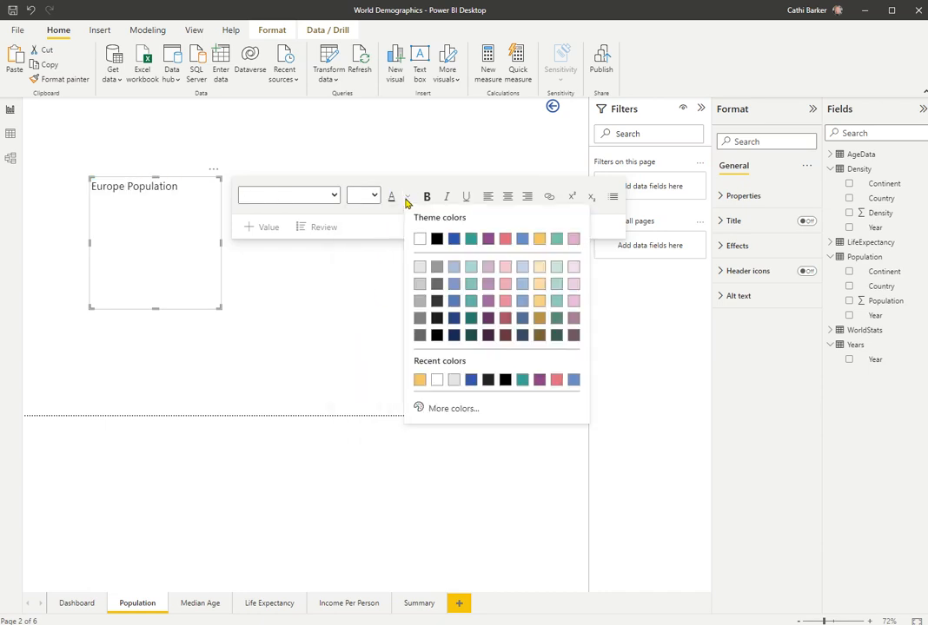
left_click(455, 241)
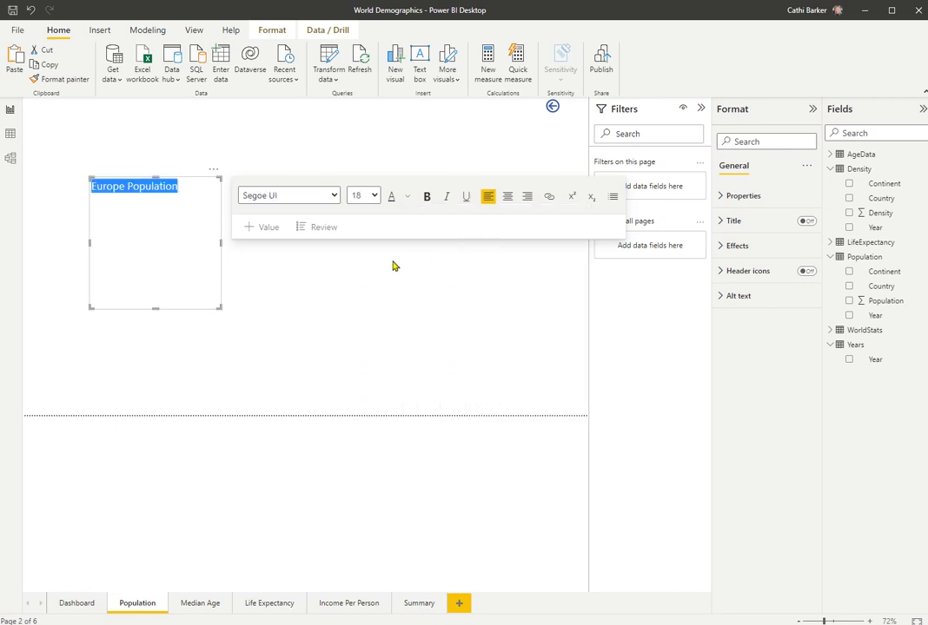
Shrink the "Europe Population" text box to fit its text and place it in the page's upper-left corner
left_click(200, 251)
left_click_drag(220, 309, 97, 121)
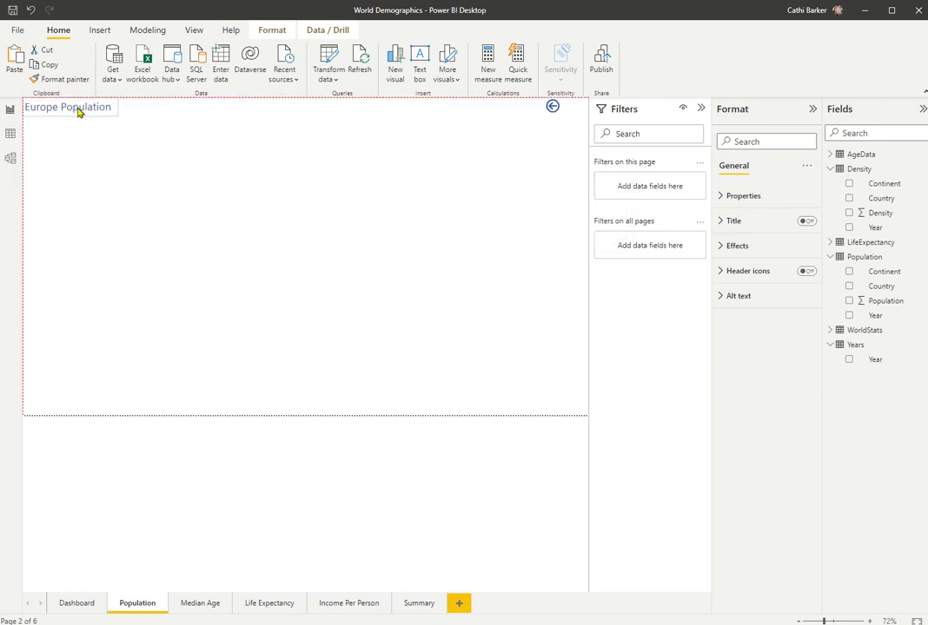
left_click(65, 190)
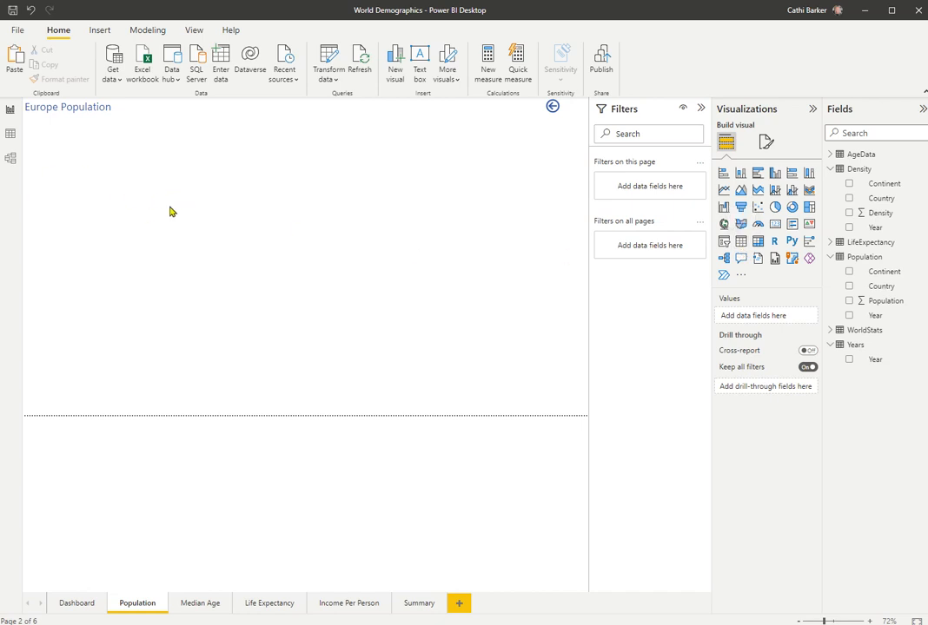
Add a table visual below the title, widen it, and fill it with the Country field from the Population table
left_click(740, 249)
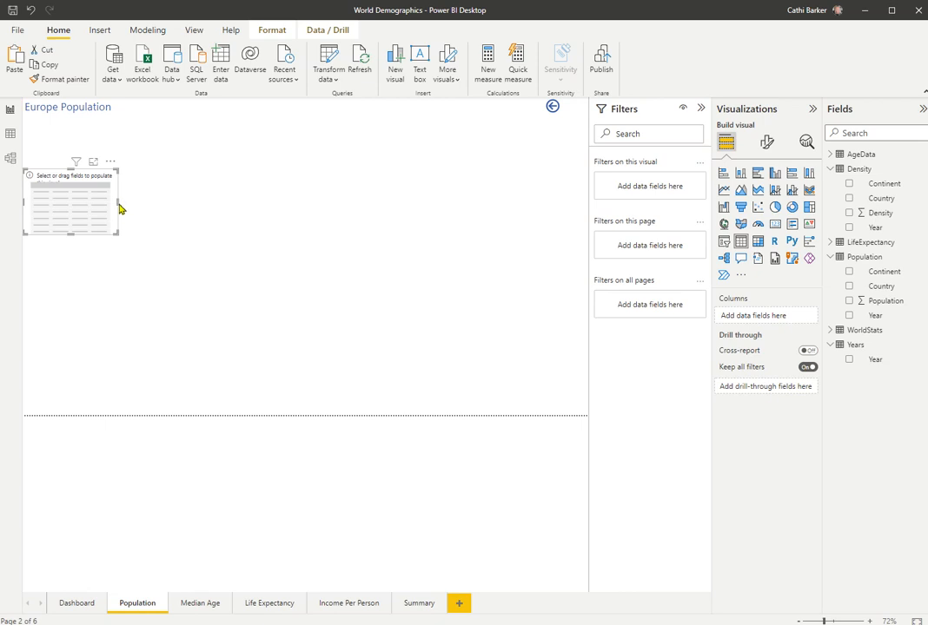
left_click_drag(117, 208, 183, 206)
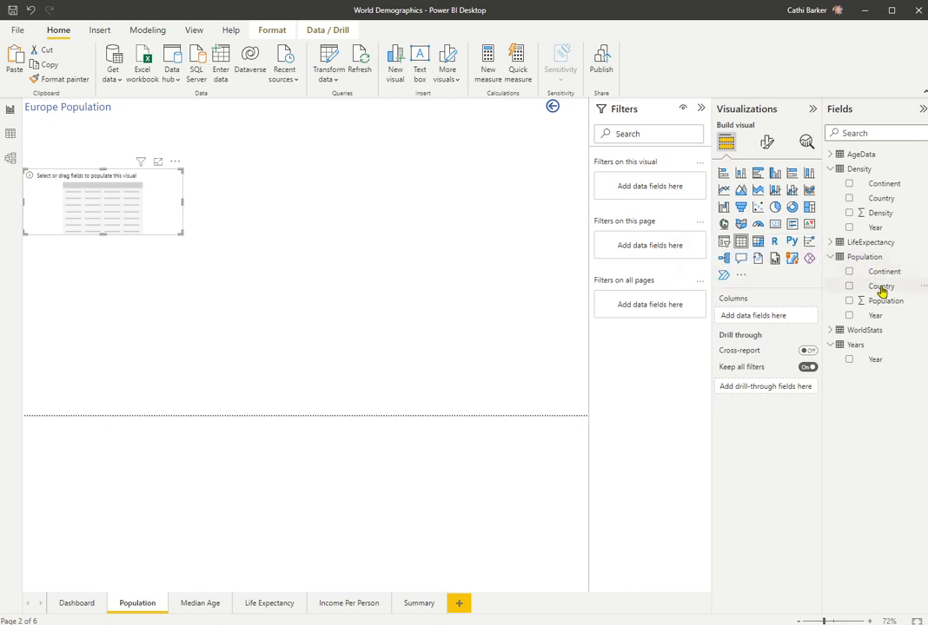
left_click_drag(880, 286, 87, 384)
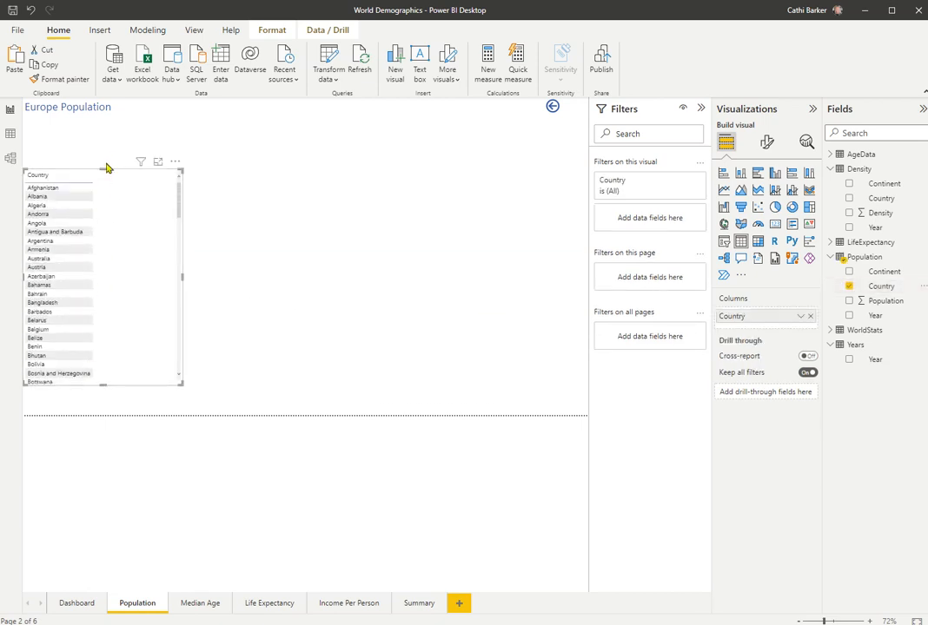
Stretch the table vertically so it spans from just below the title to the page's lower edge
left_click_drag(103, 169, 103, 117)
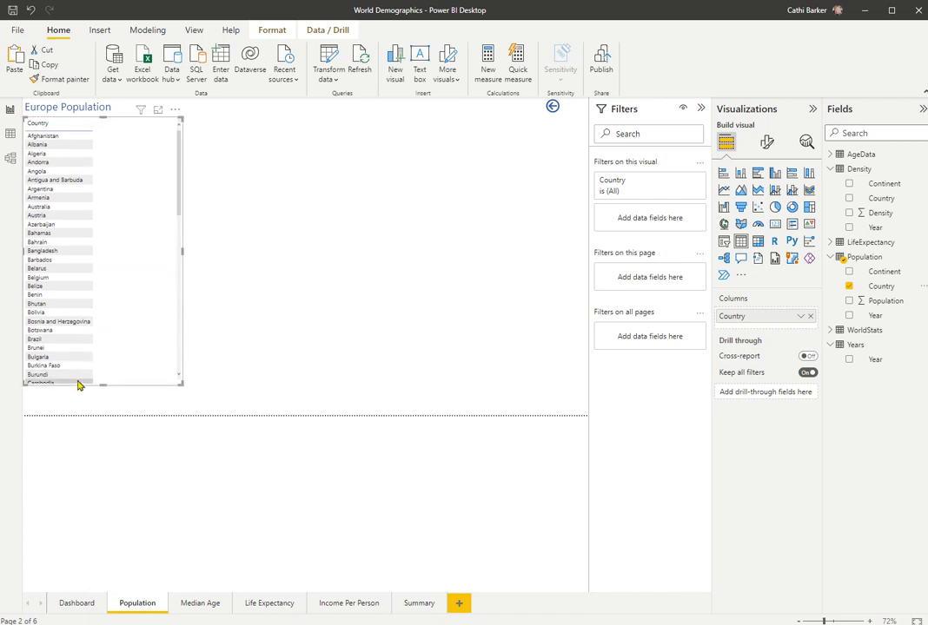
left_click(103, 389)
left_click(105, 383)
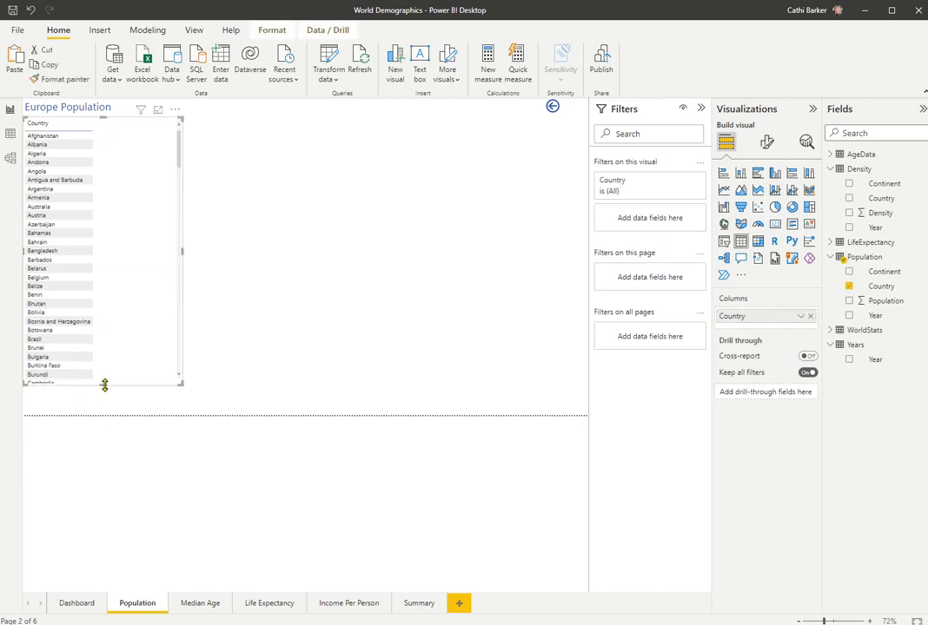
left_click_drag(104, 384, 103, 414)
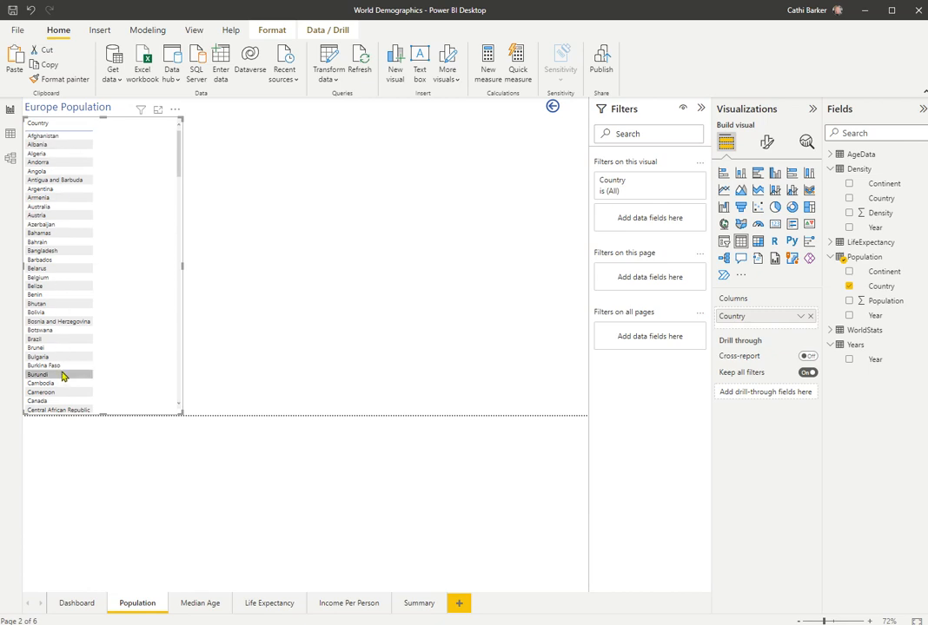
Sort the table by Country in descending order and back in ascending order
left_click(47, 126)
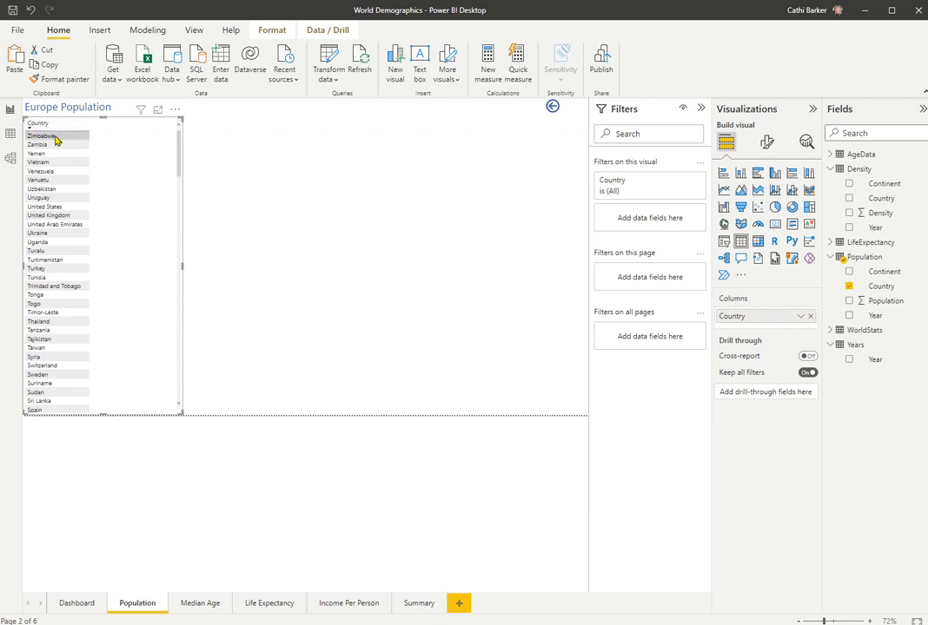
left_click(38, 125)
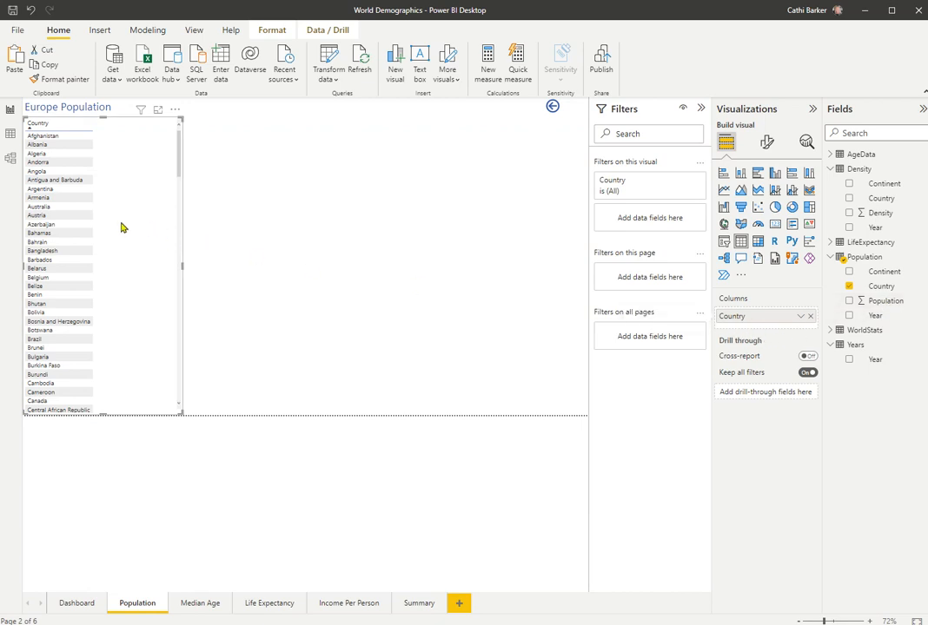
Add the Population field to the table and sort by it in descending, followed by ascending, order
left_click_drag(884, 301, 144, 201)
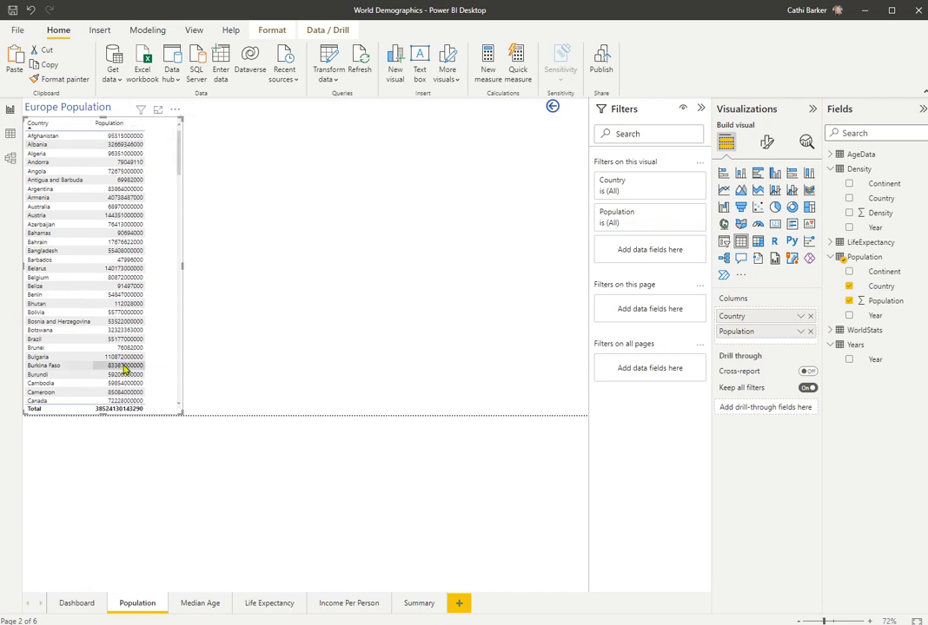
left_click(122, 127)
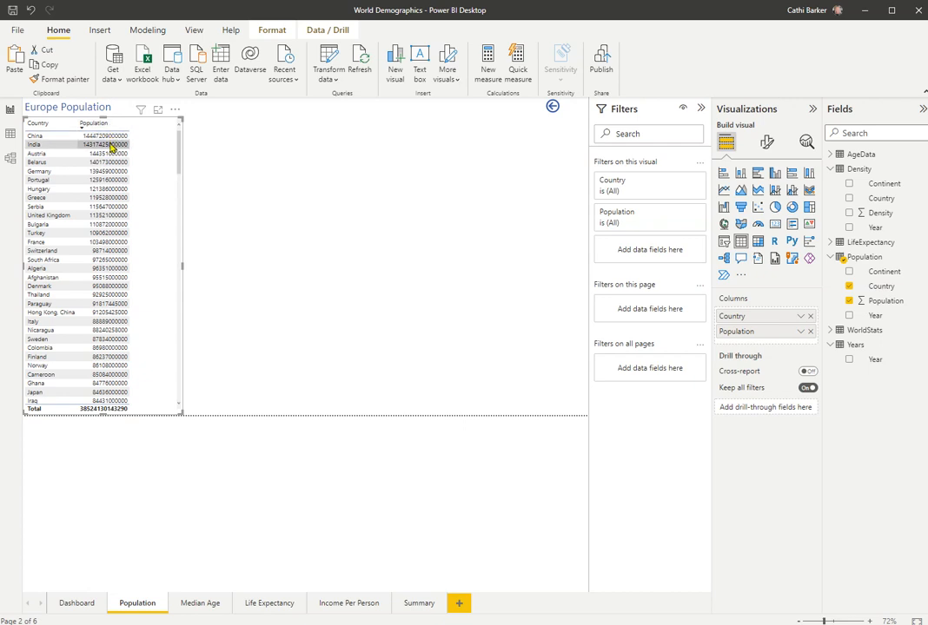
left_click(116, 127)
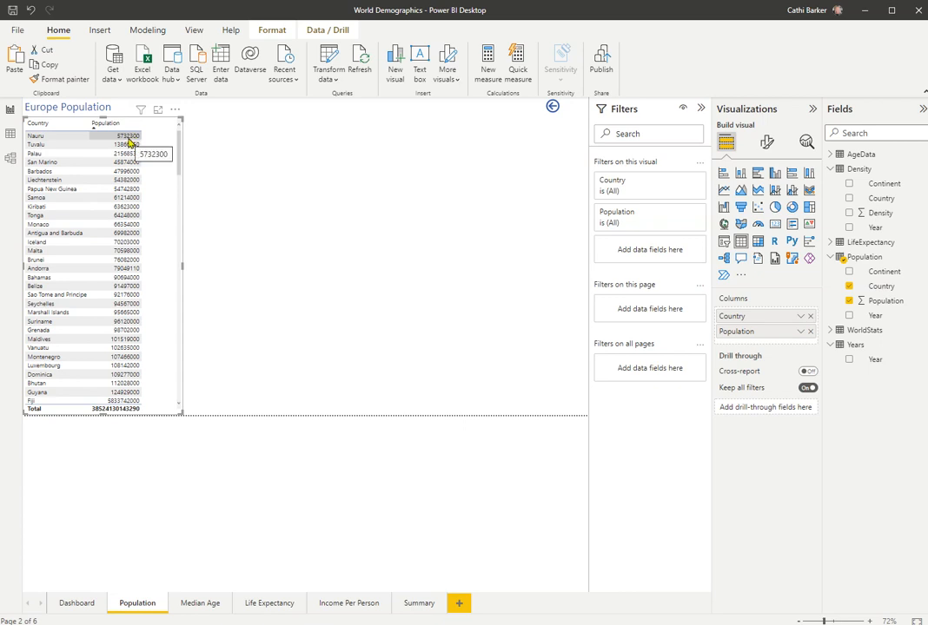
Sort the table by Country in ascending order and widen the Country column
left_click(57, 127)
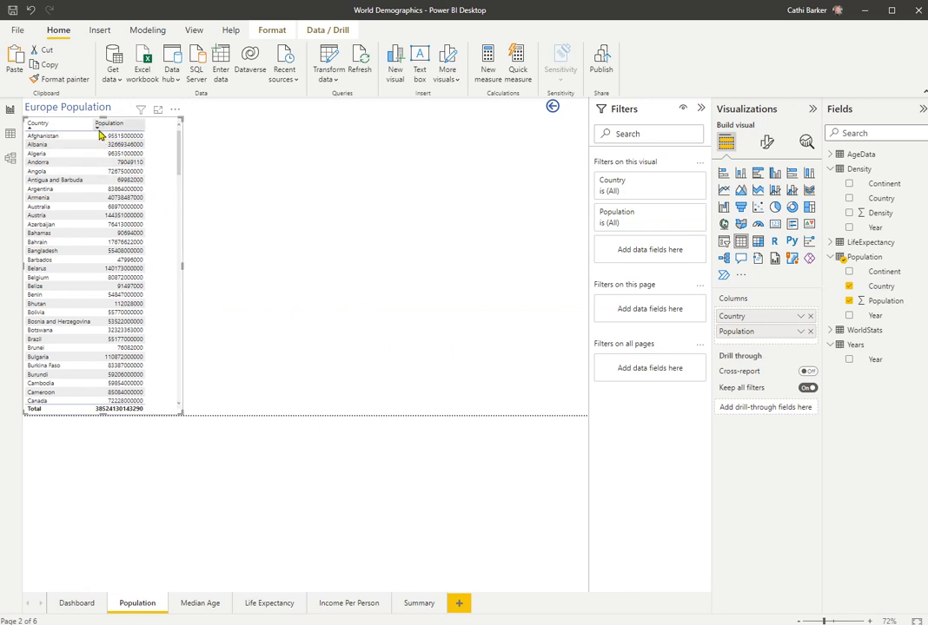
left_click_drag(90, 125, 118, 127)
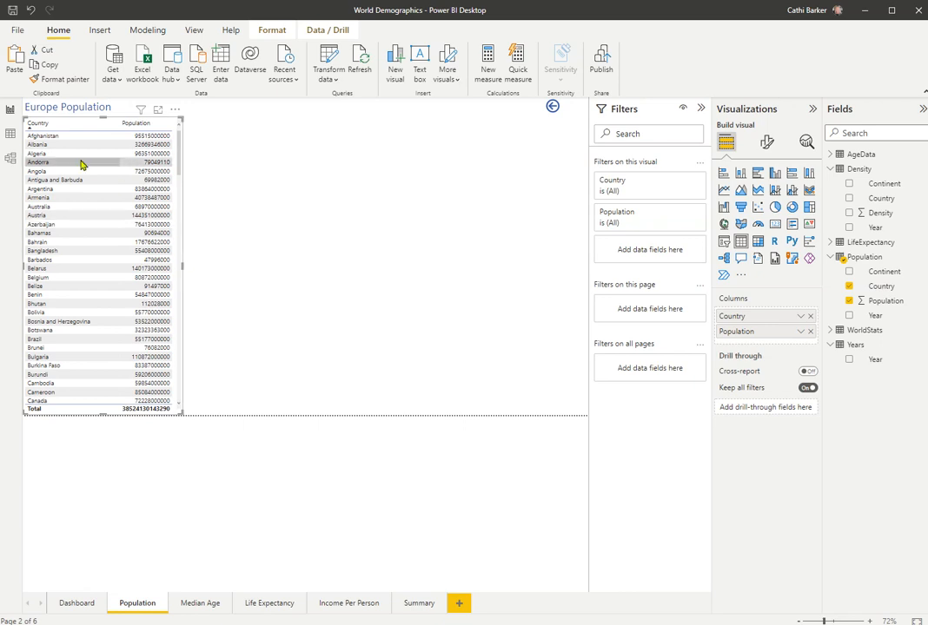
Try the Bold header, Alternating rows and Contrast alternating rows style presets on the table, and settle on Condensed
left_click(770, 143)
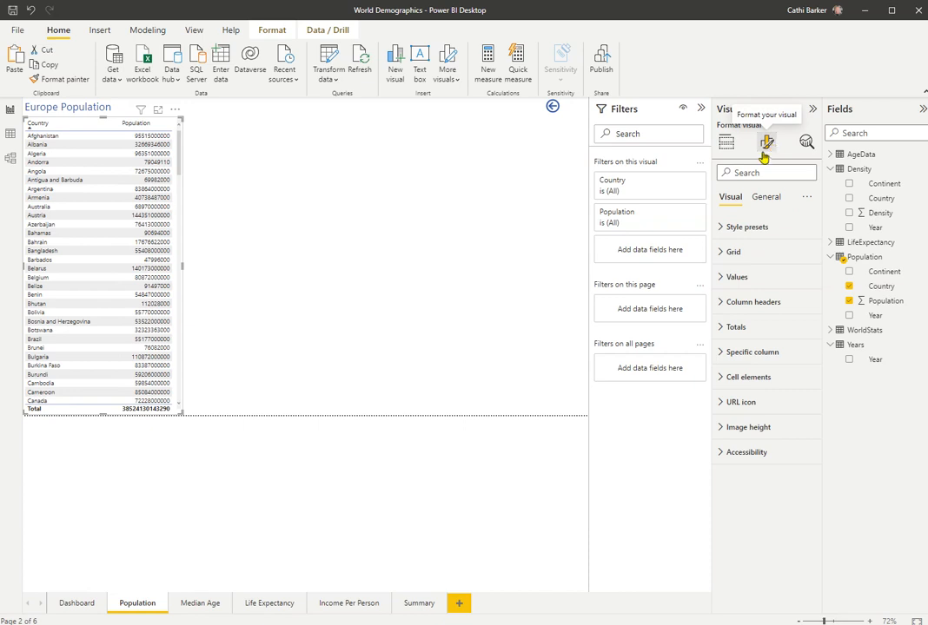
left_click(721, 231)
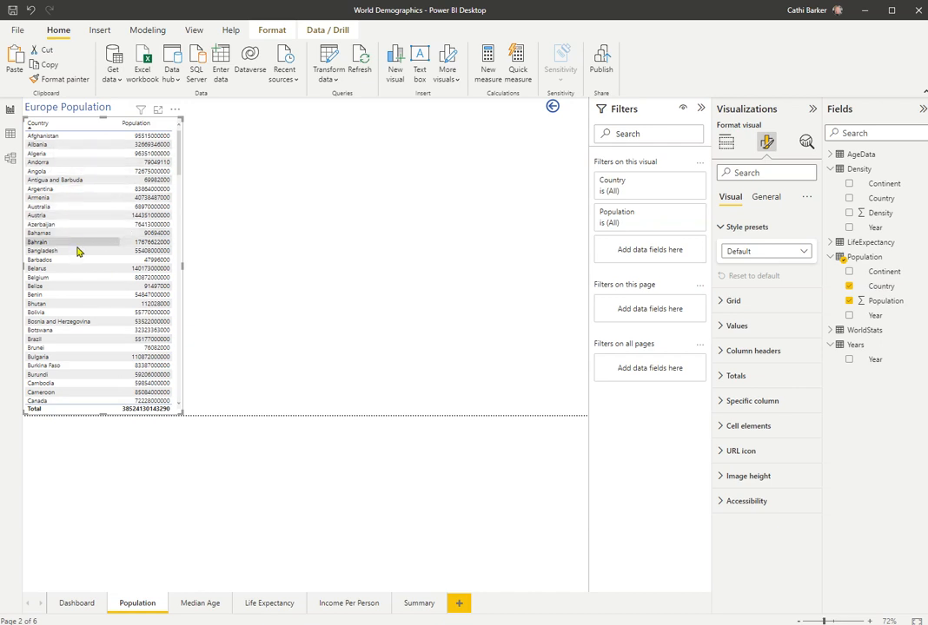
left_click(806, 254)
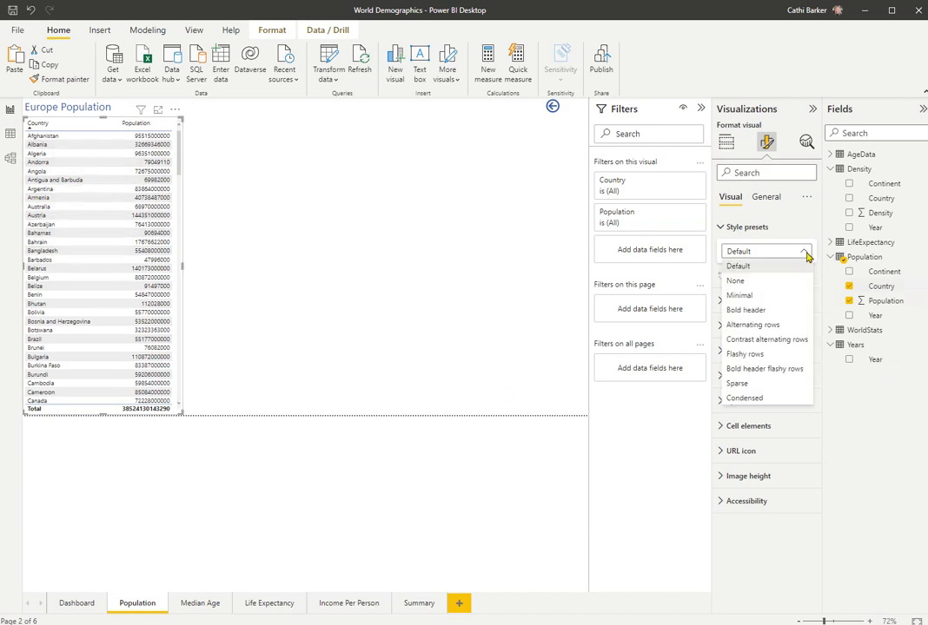
left_click(766, 313)
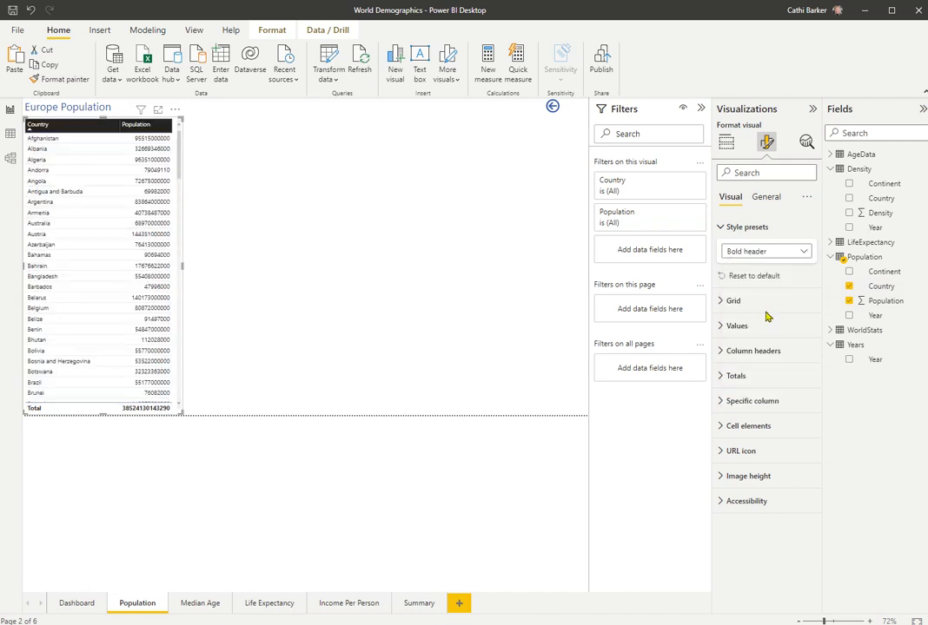
left_click(804, 253)
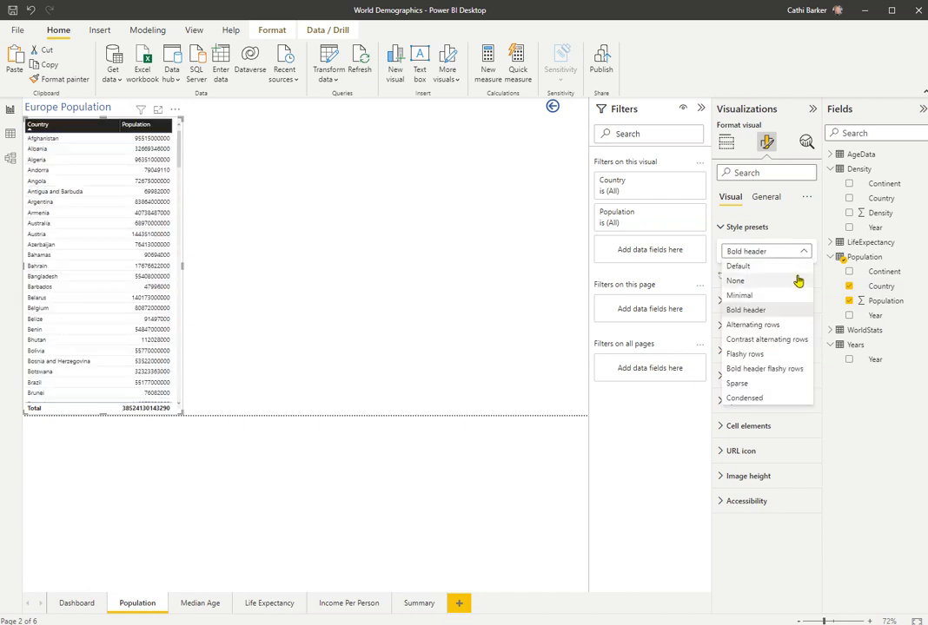
left_click(782, 326)
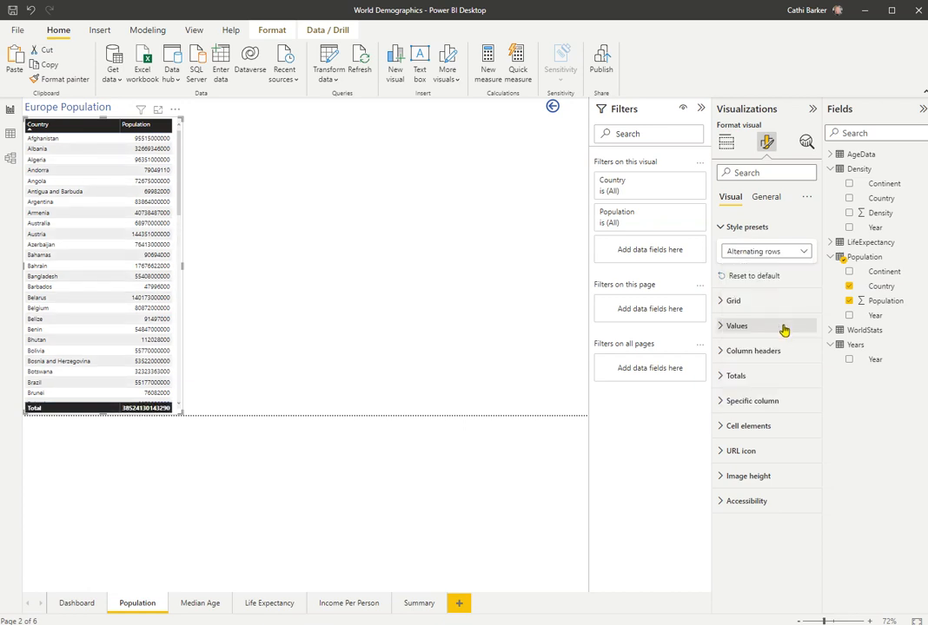
left_click(804, 254)
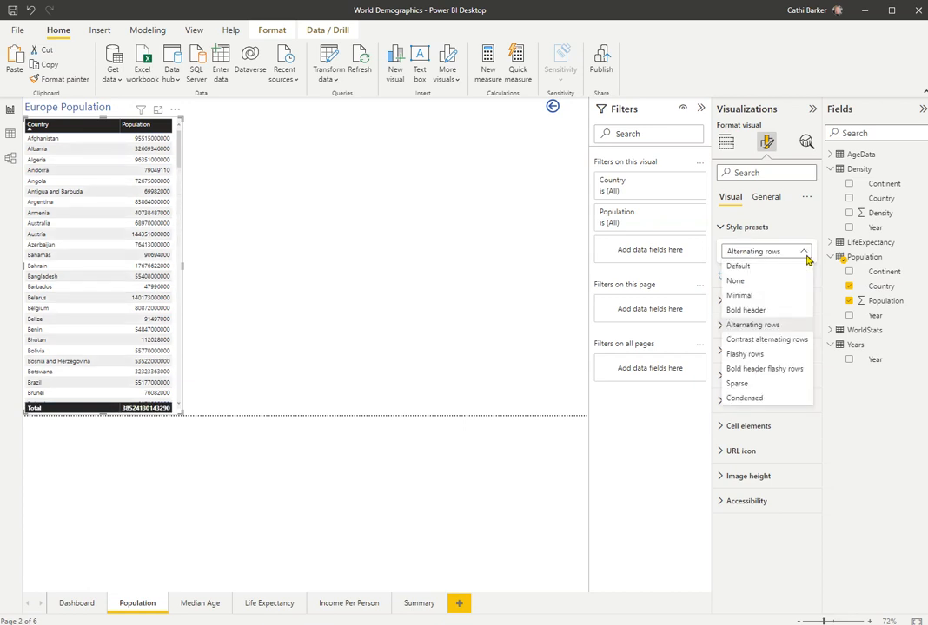
left_click(781, 341)
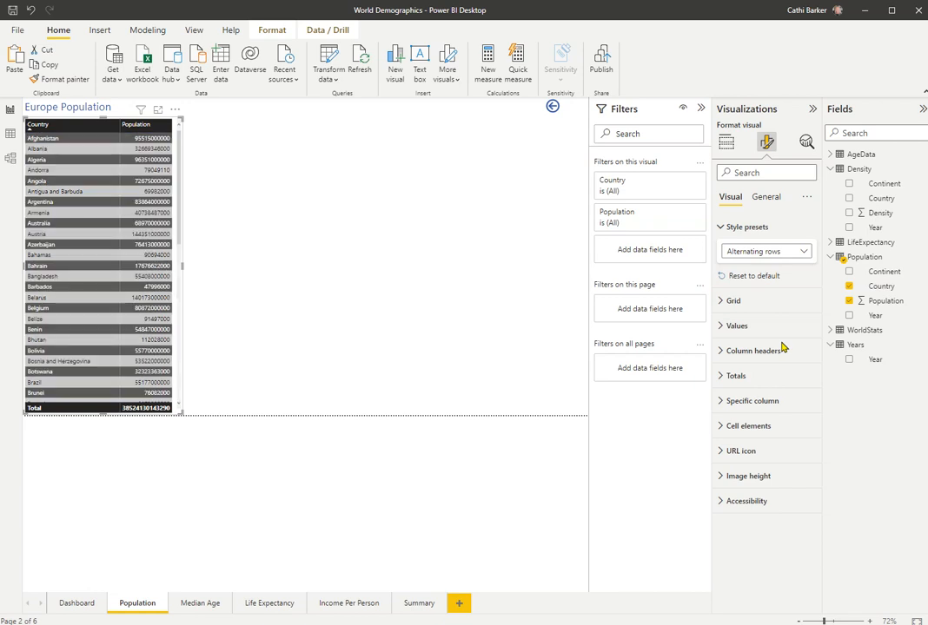
left_click(805, 252)
left_click(770, 397)
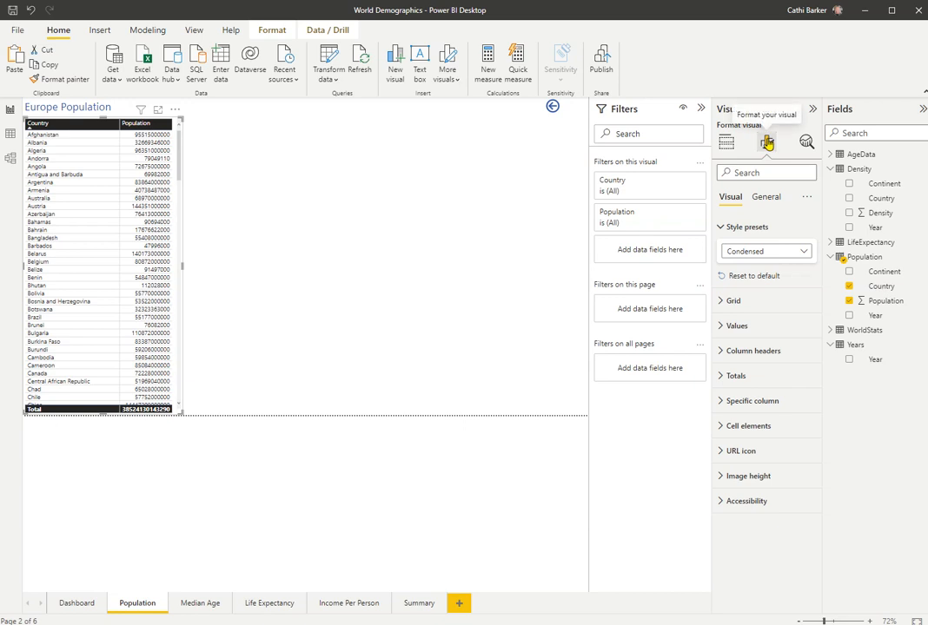
Turn on conditional cell icons for the table's Country column and base their rules on the Sum of Population
left_click(759, 173)
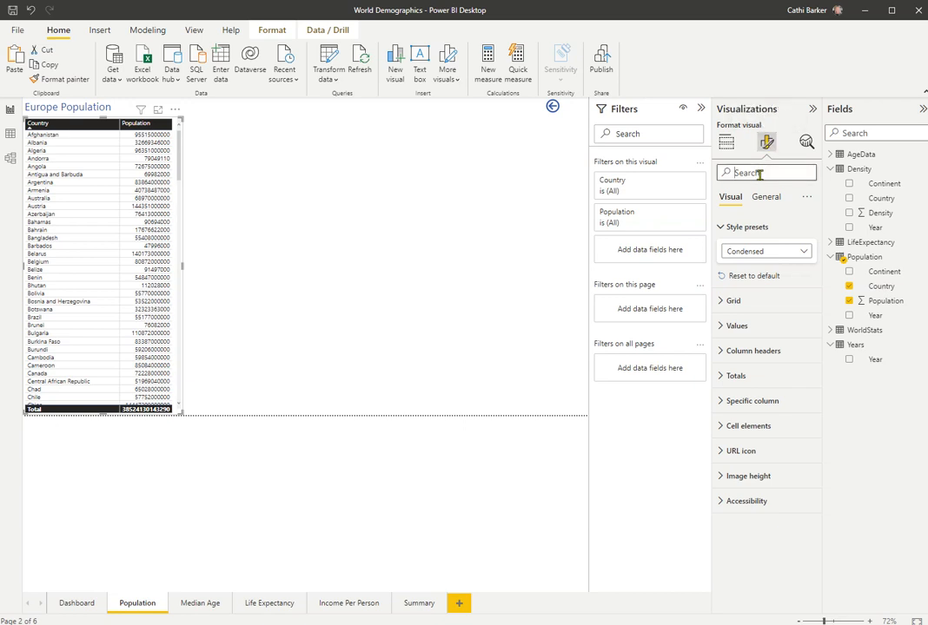
type("icons")
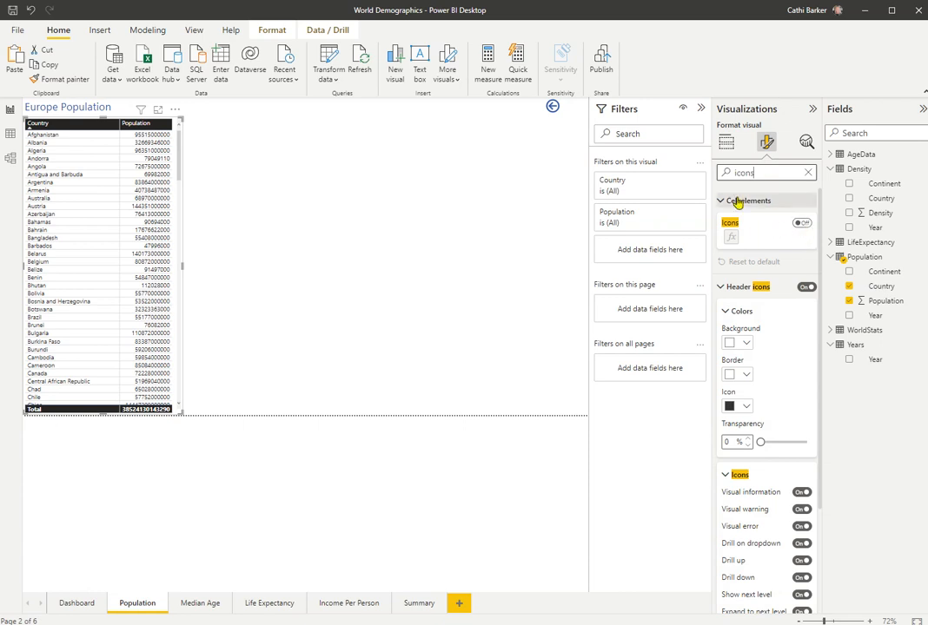
left_click(802, 224)
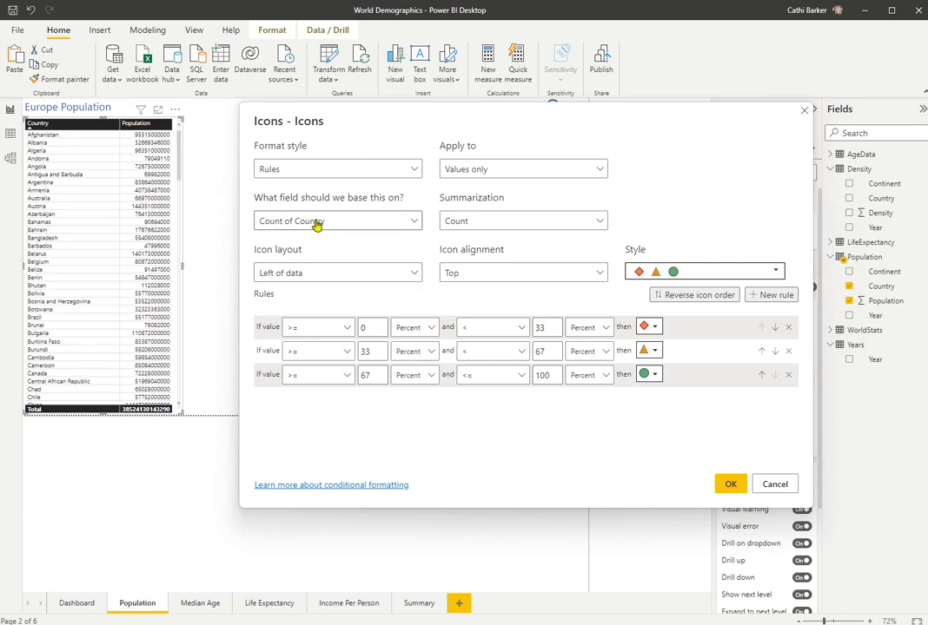
left_click(418, 223)
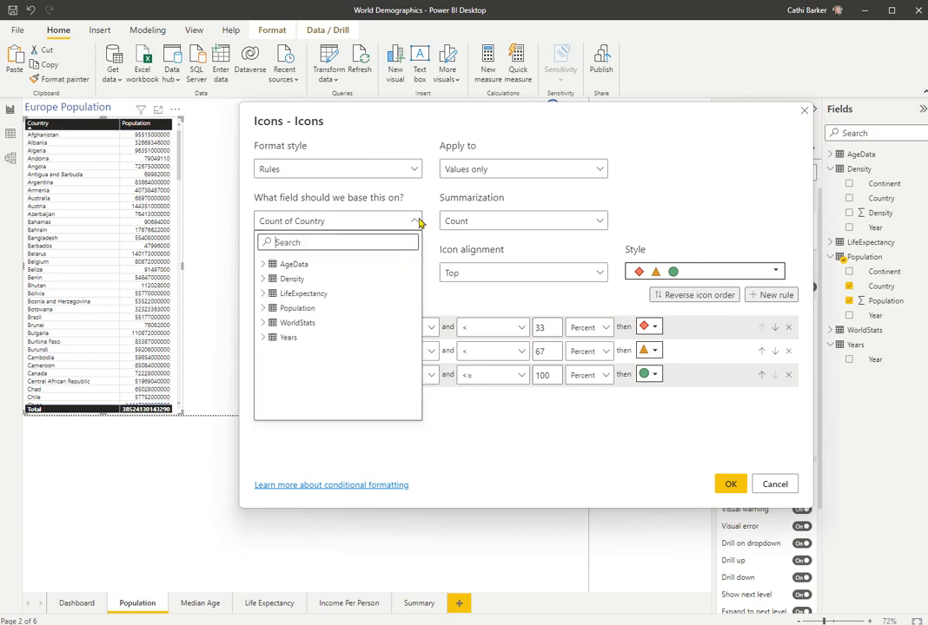
left_click(262, 308)
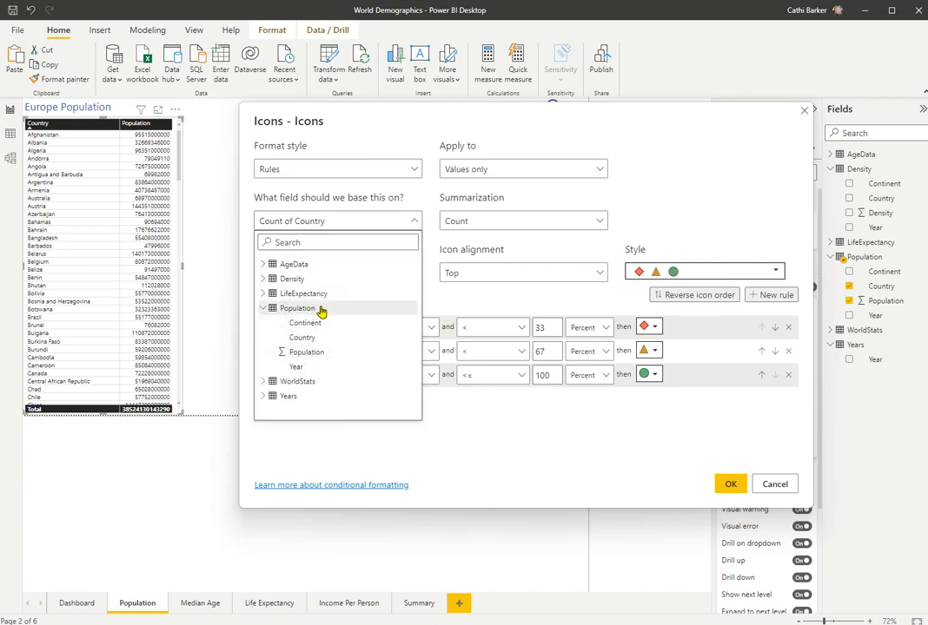
left_click(306, 352)
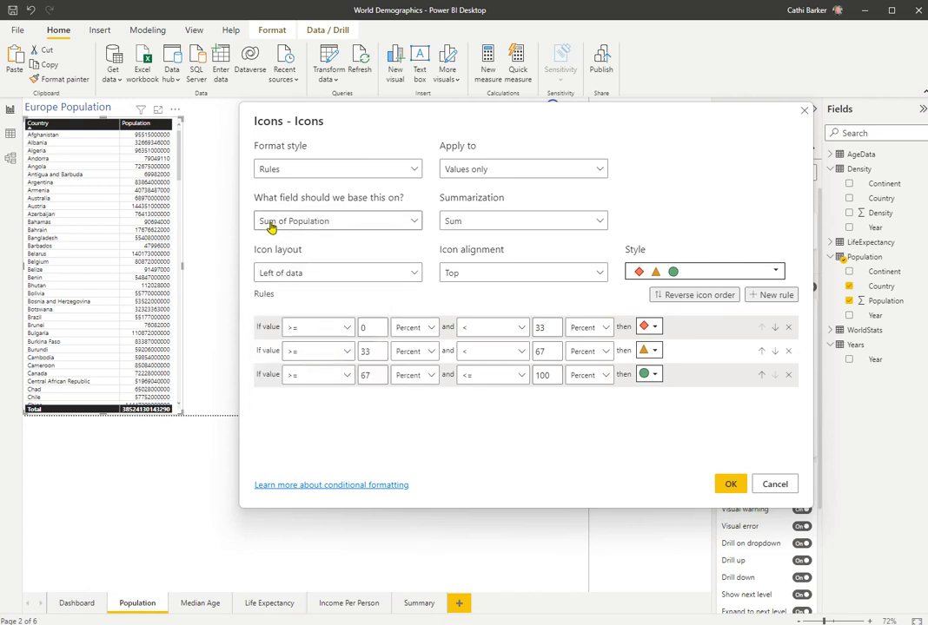
left_click(598, 222)
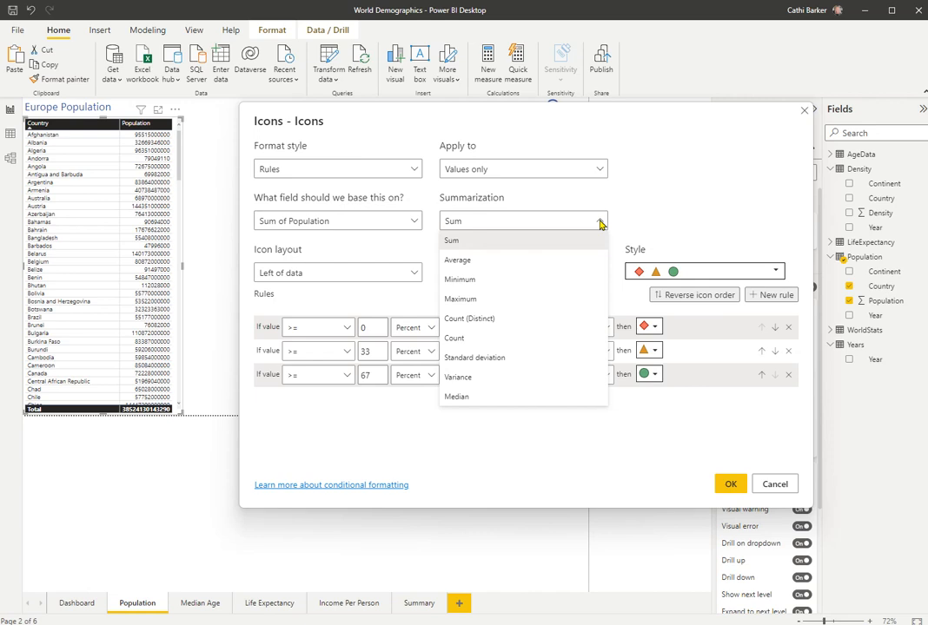
left_click(599, 222)
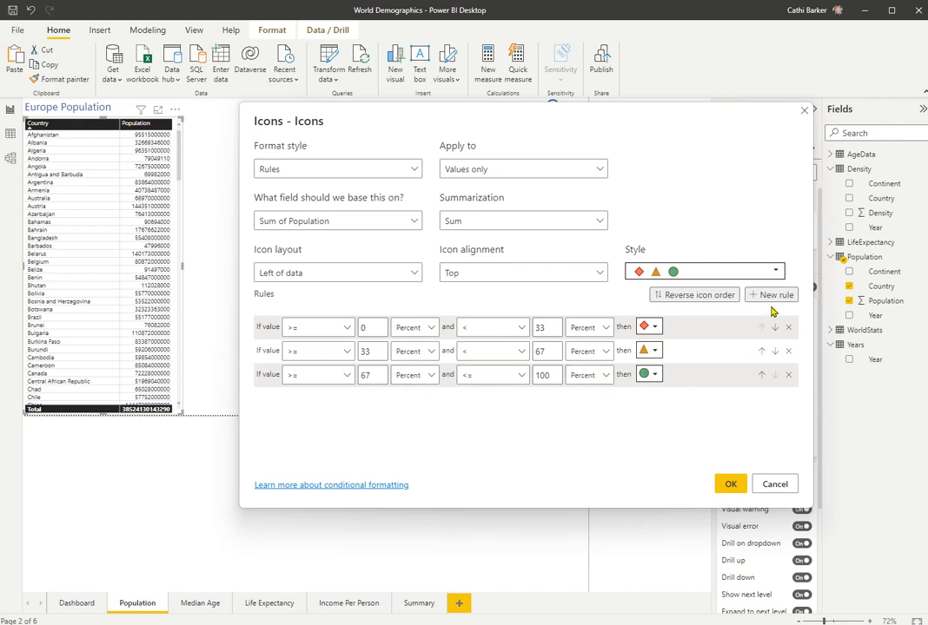
Change the icon style to the empty, half and full gold star set and apply the icon rules
left_click(774, 271)
scroll(682, 417, "down", 5)
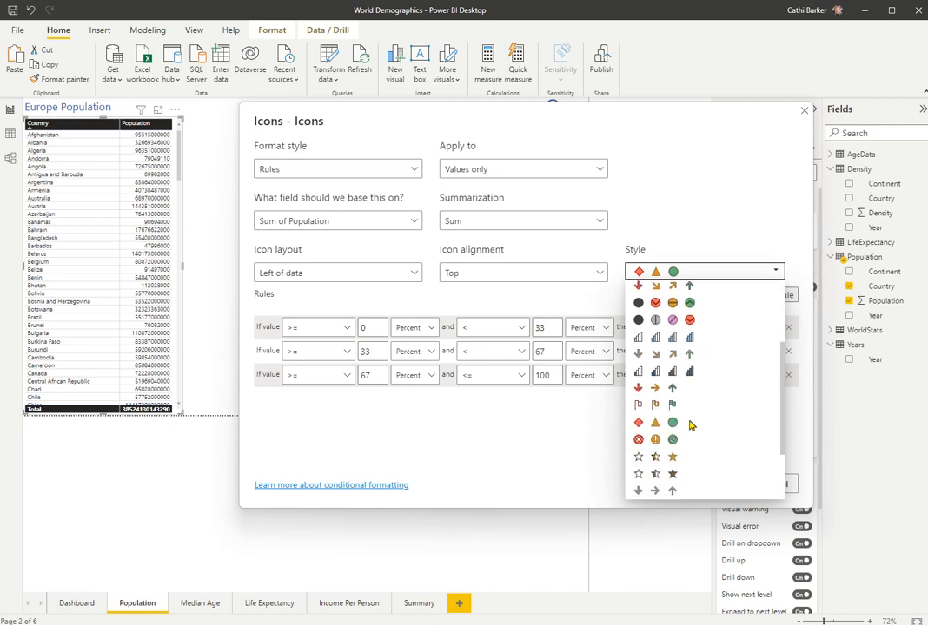
left_click(655, 417)
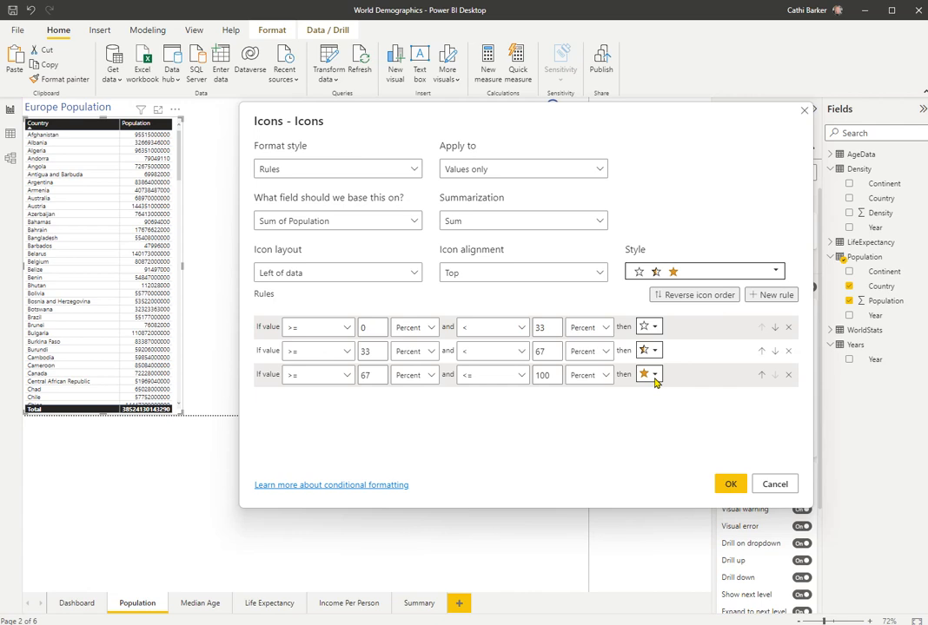
left_click(730, 484)
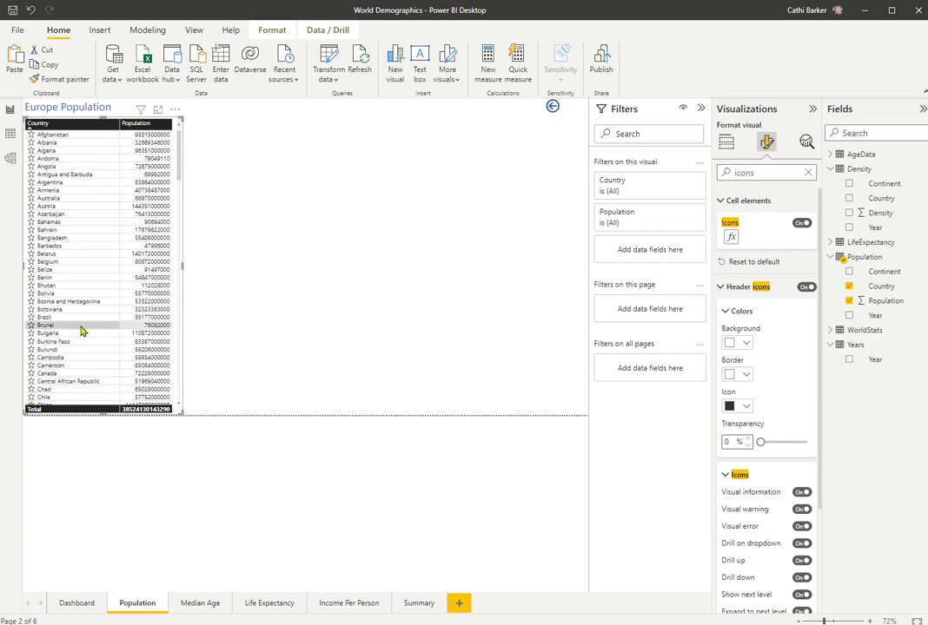
Sort the table by Population in descending order, view it in focus mode, and return to the report
left_click(144, 127)
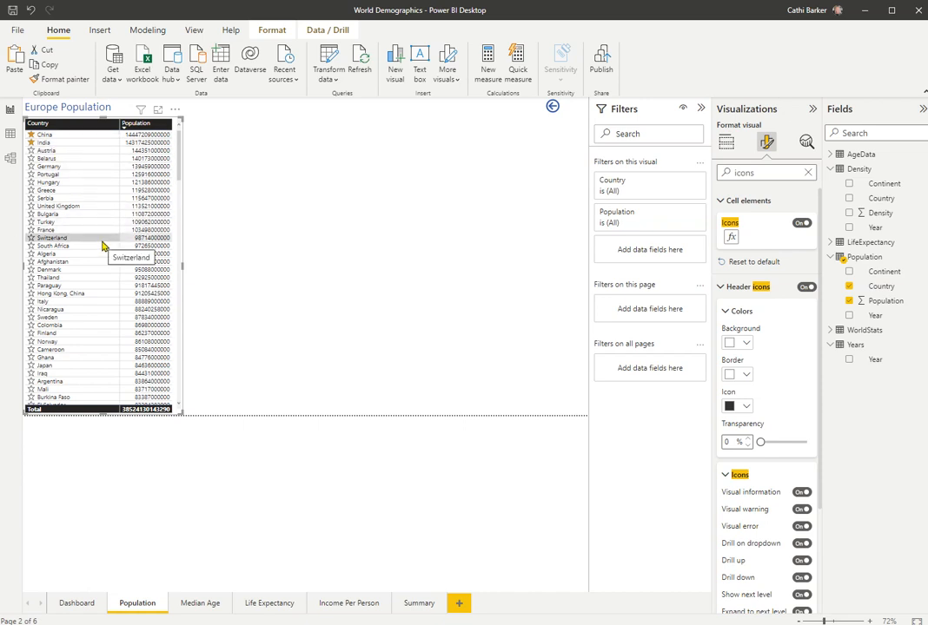
left_click(158, 111)
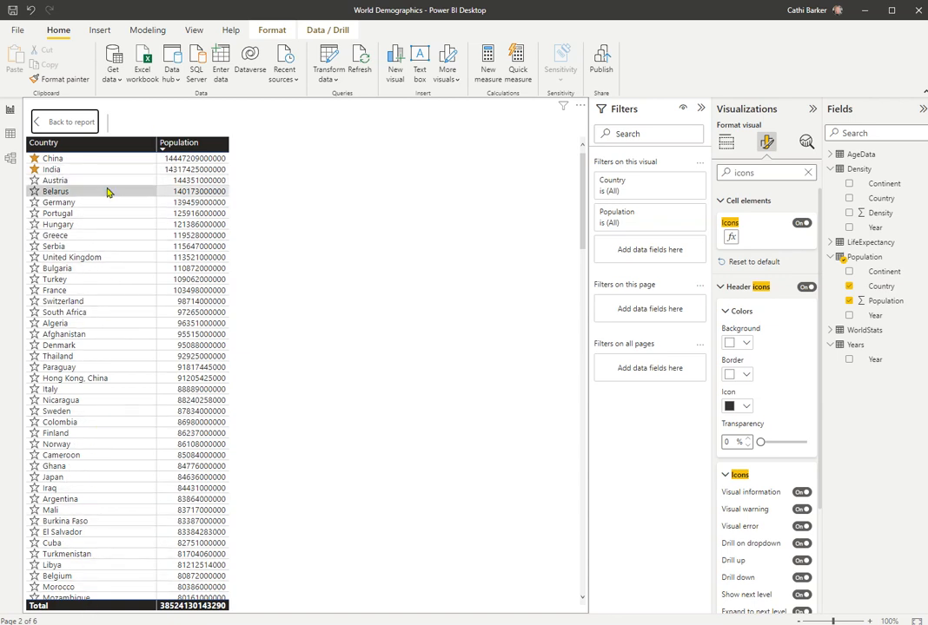
left_click(71, 123)
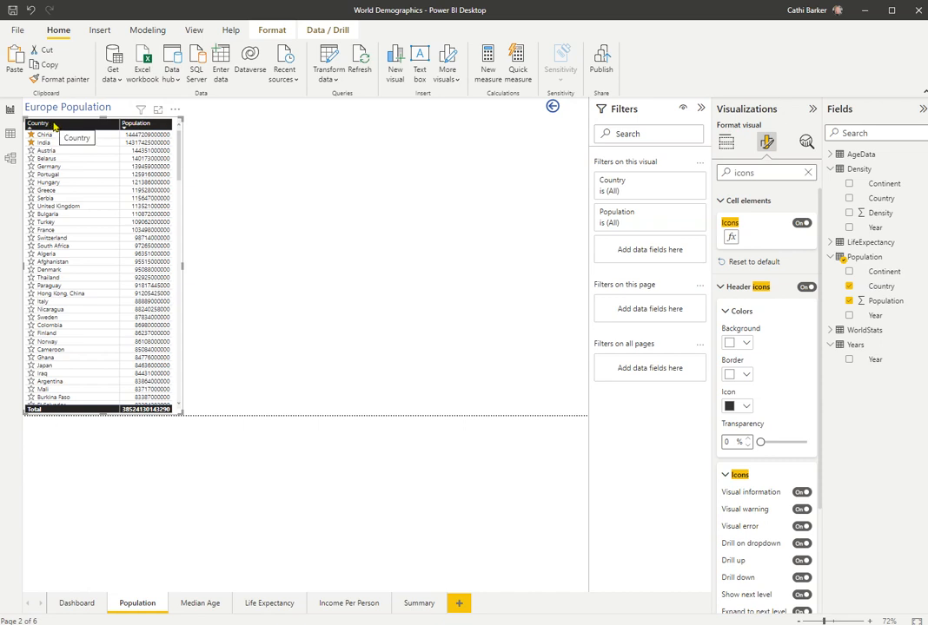
Find the table's title settings, turn the title on with the text "Population Thirds", and clear the settings search
key("BackSpace")
key("BackSpace")
key("BackSpace")
key("BackSpace")
key("BackSpace")
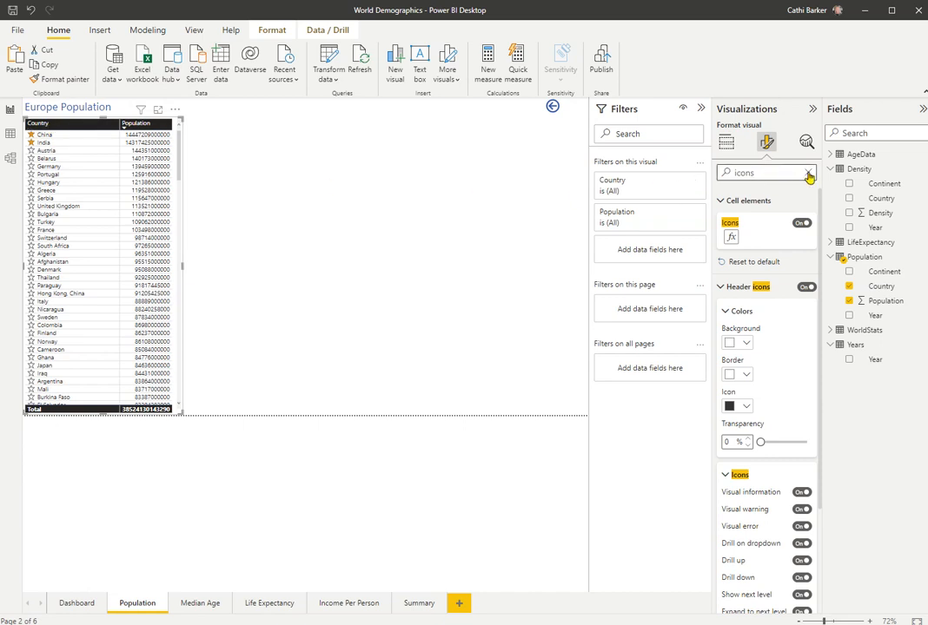
type("title")
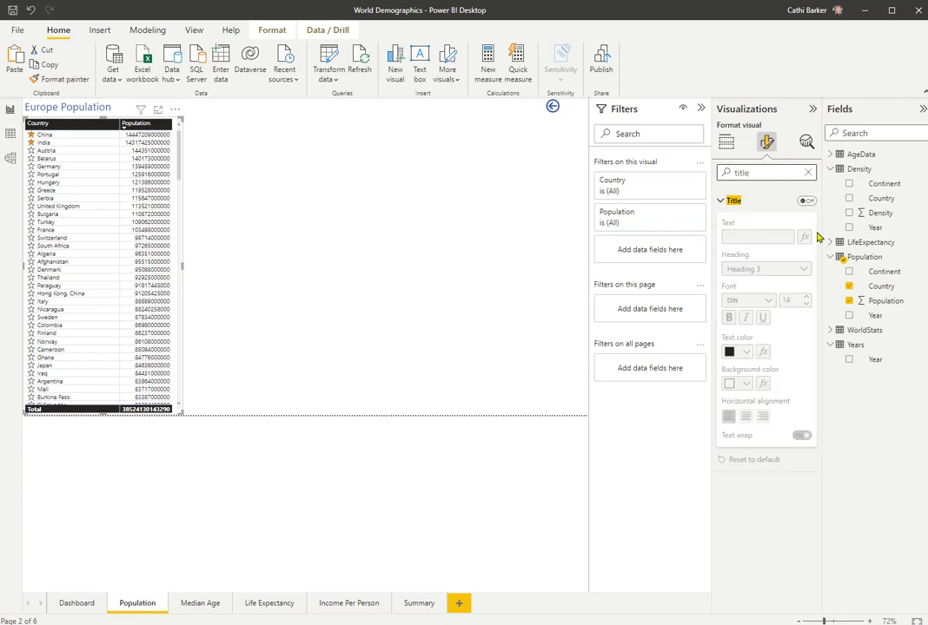
left_click(807, 202)
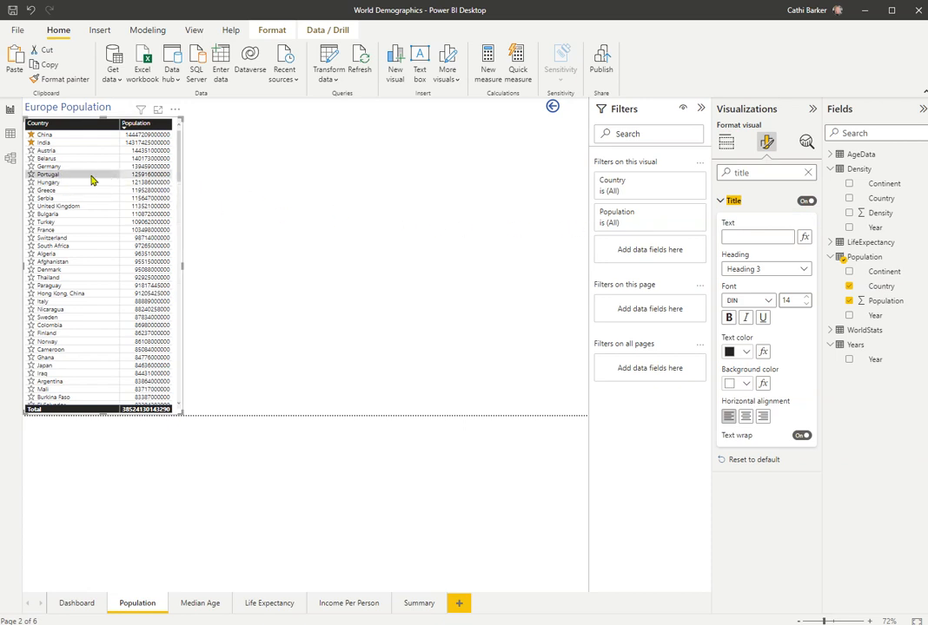
left_click(746, 235)
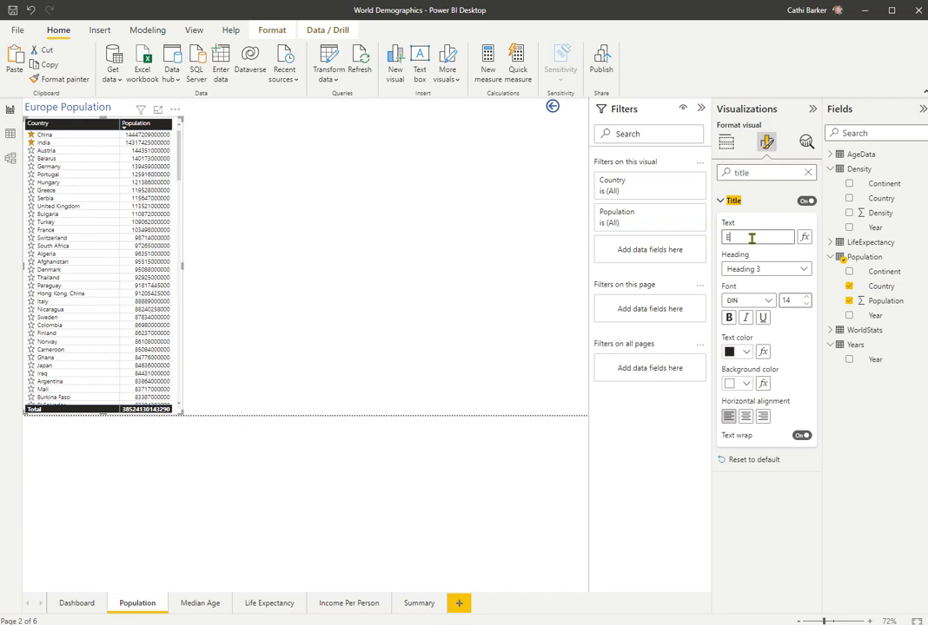
type("E")
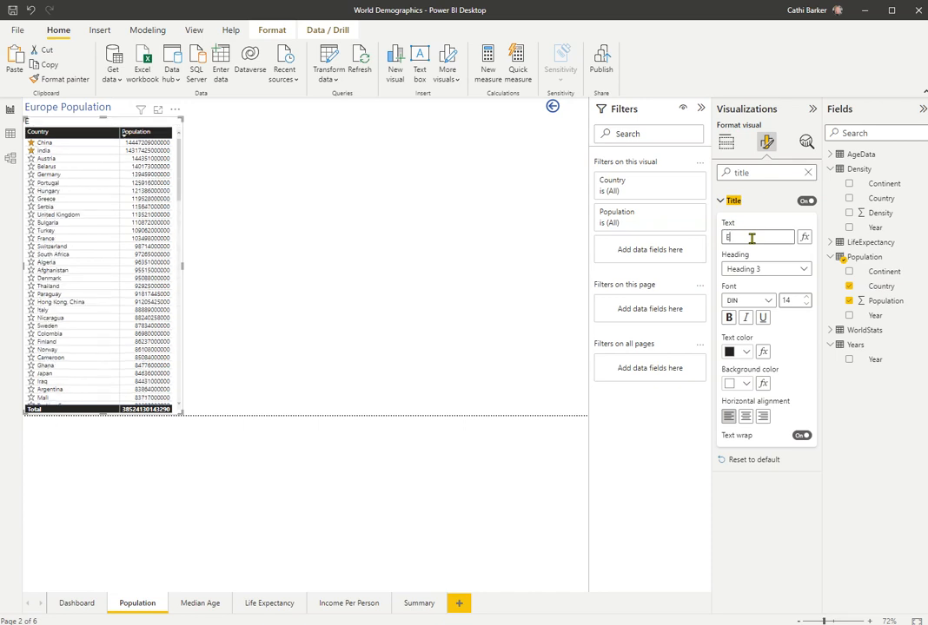
type("urope")
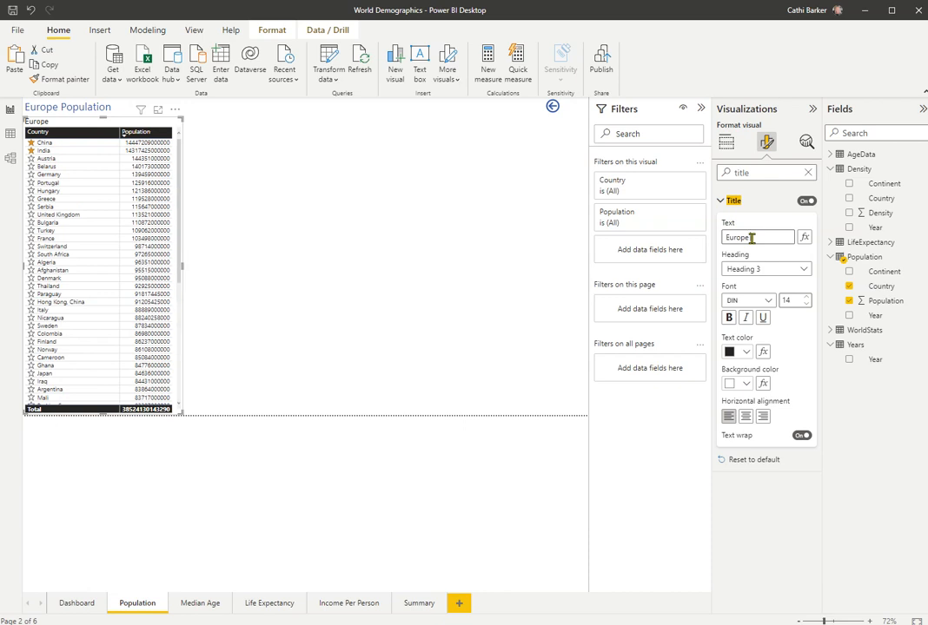
double_click(753, 238)
type("Population Thirds")
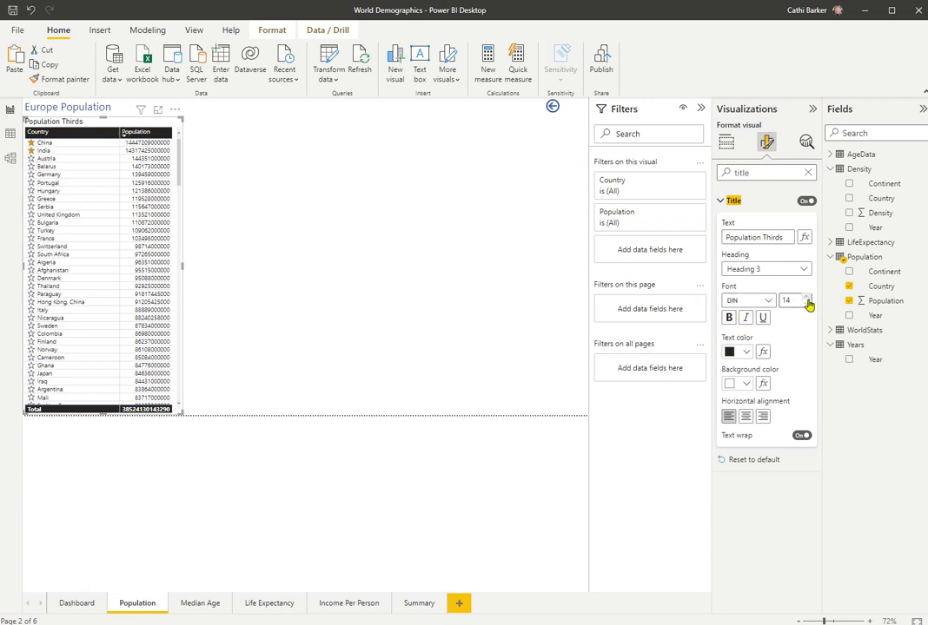
left_click(809, 175)
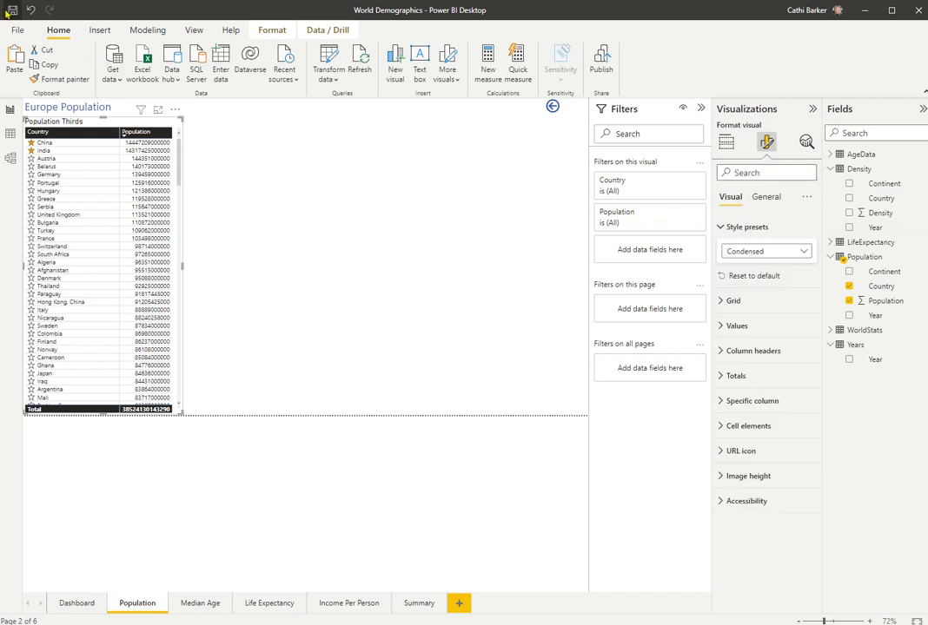